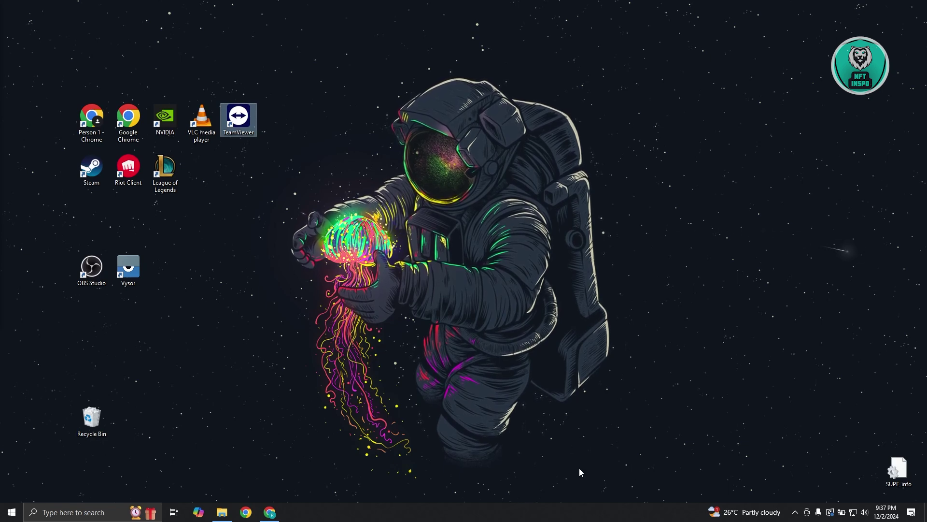
Find 'update' in Windows search, run a new Windows update check, then close Settings.
left_click(93, 507)
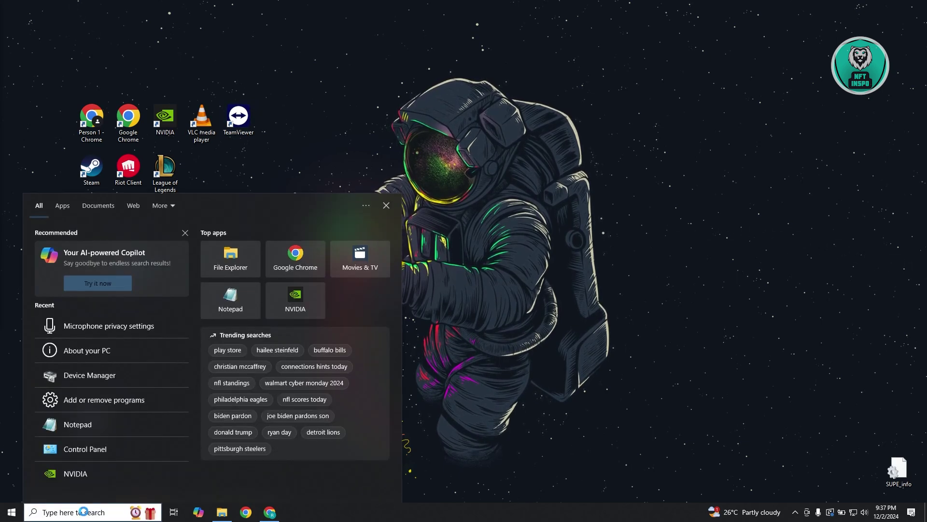
type("update")
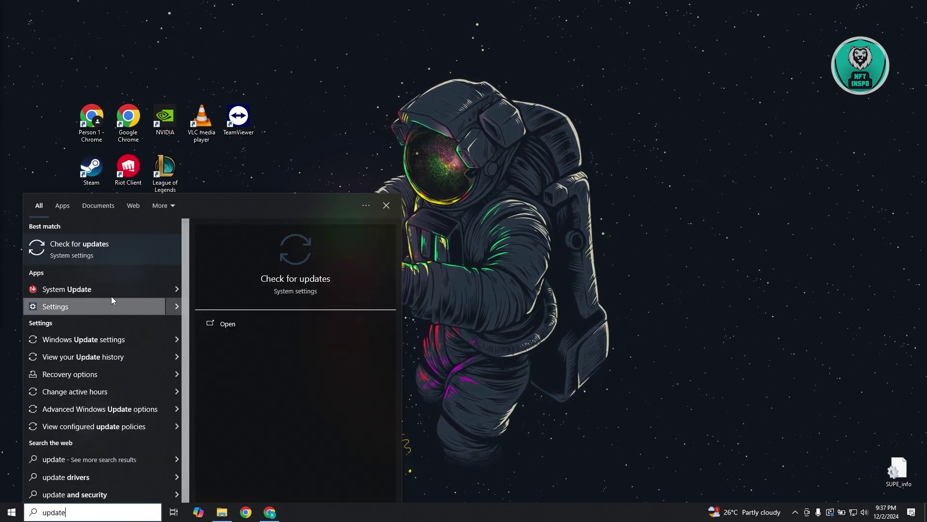
left_click(112, 261)
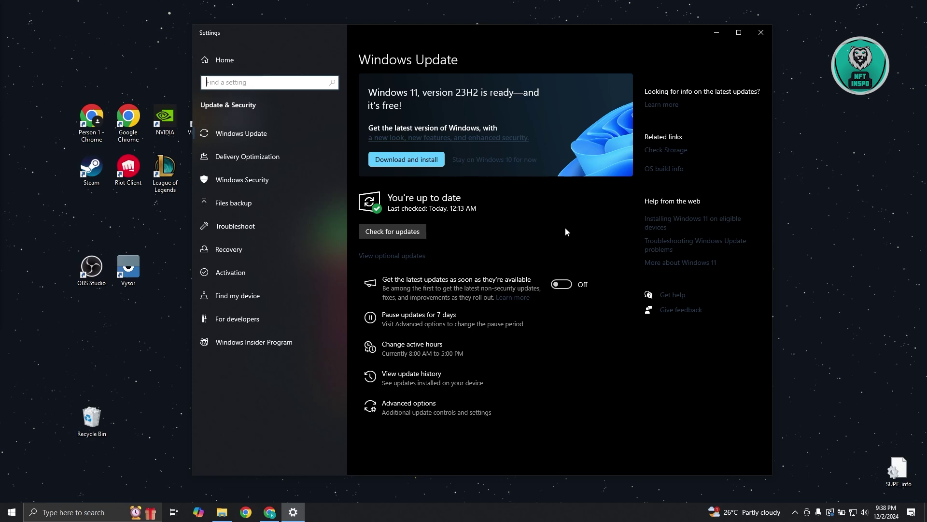
left_click(391, 236)
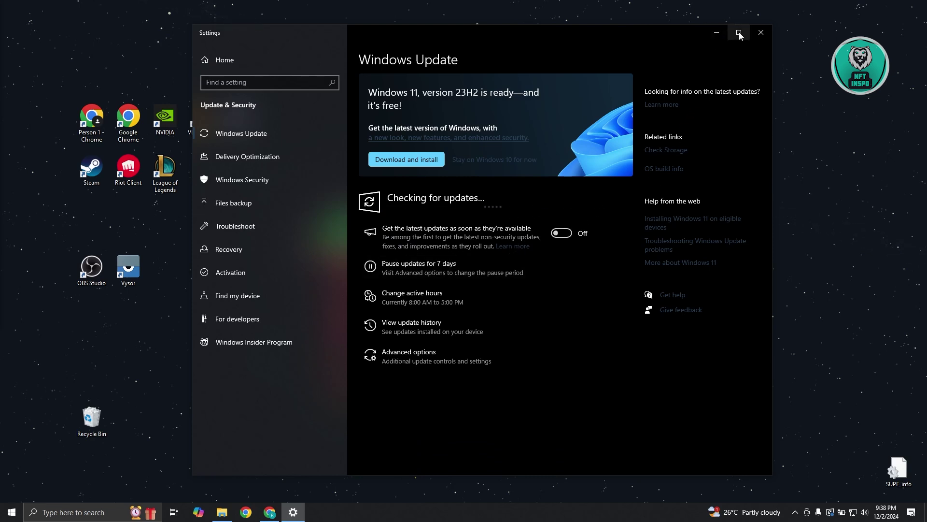
left_click(760, 36)
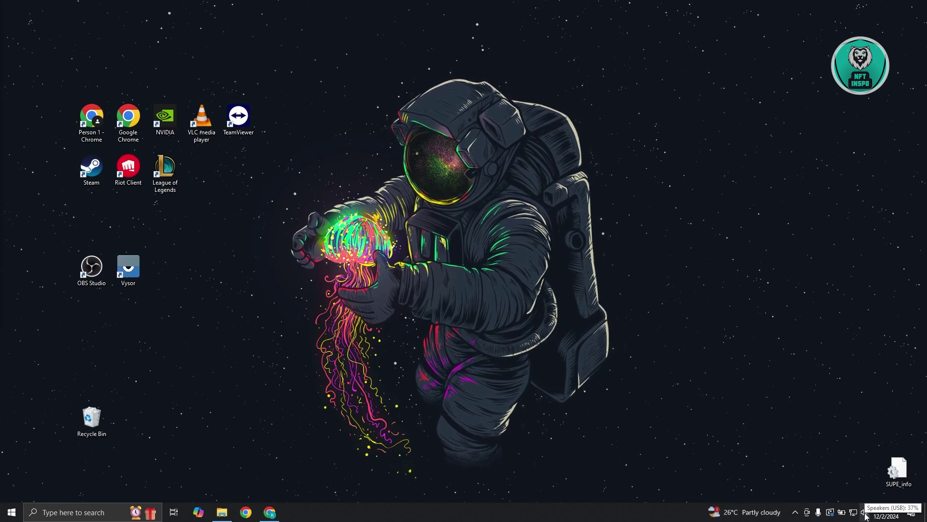
Use the taskbar volume icon's Sounds option to open the classic Sound control panel.
right_click(864, 512)
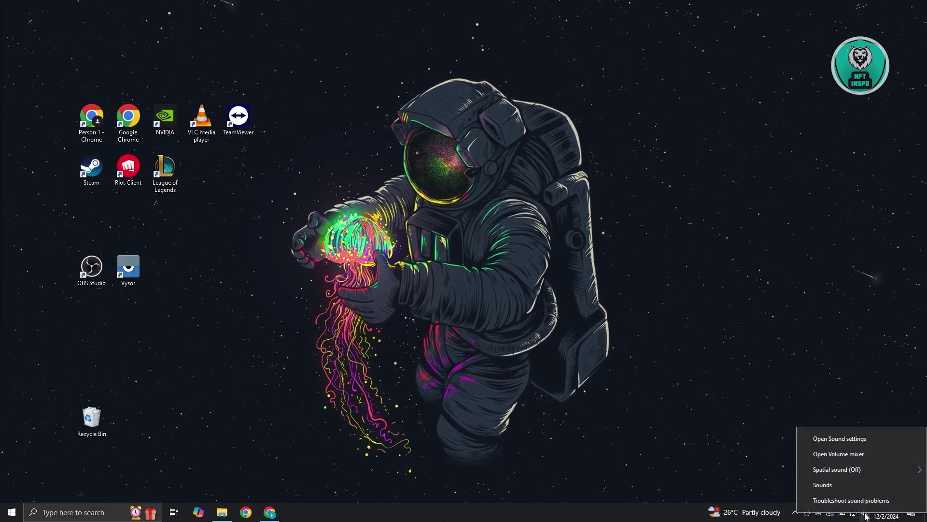
left_click(847, 438)
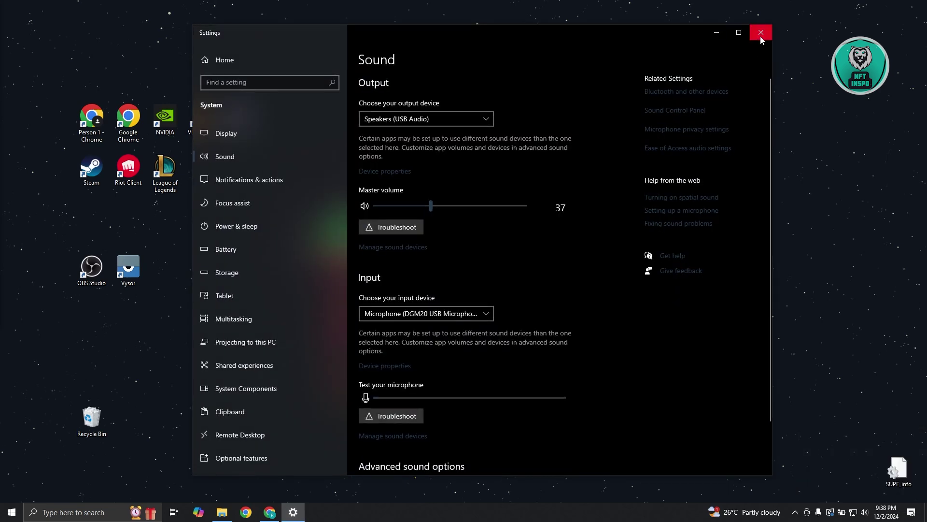
left_click(761, 33)
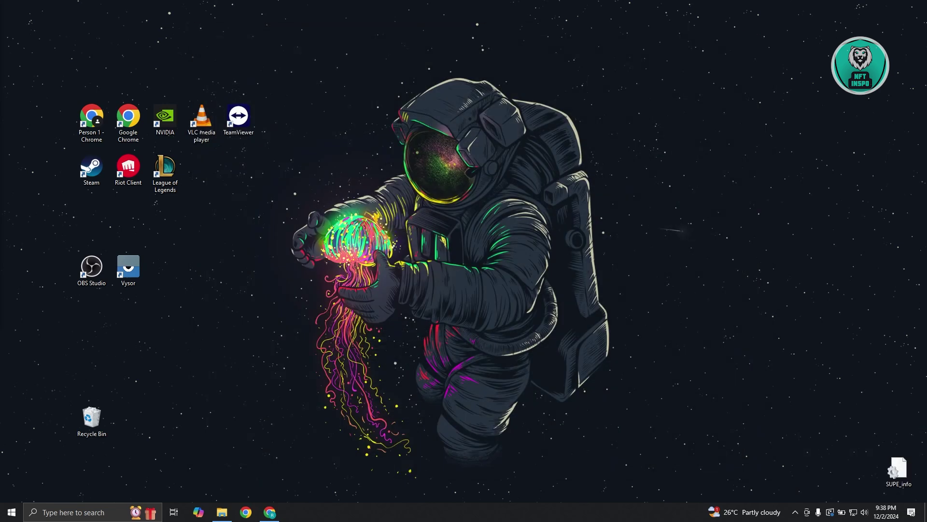
right_click(864, 512)
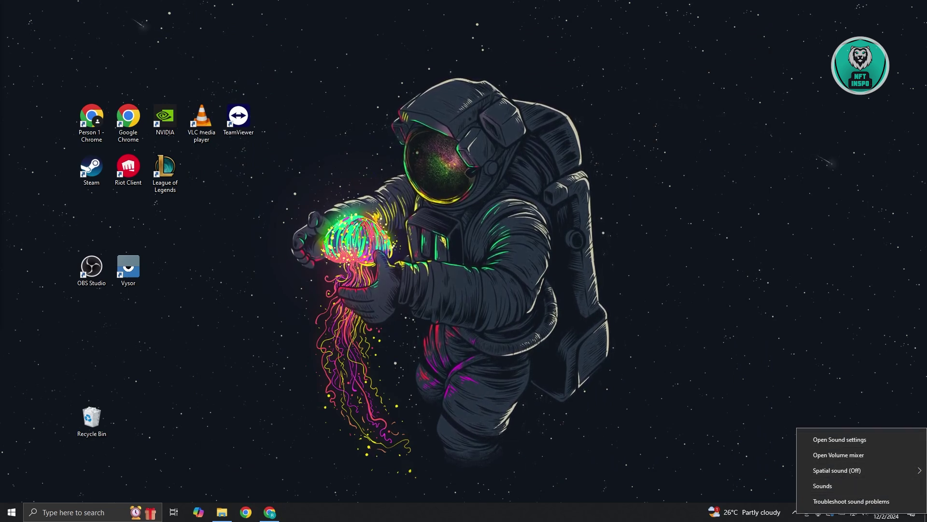
left_click(704, 483)
right_click(865, 512)
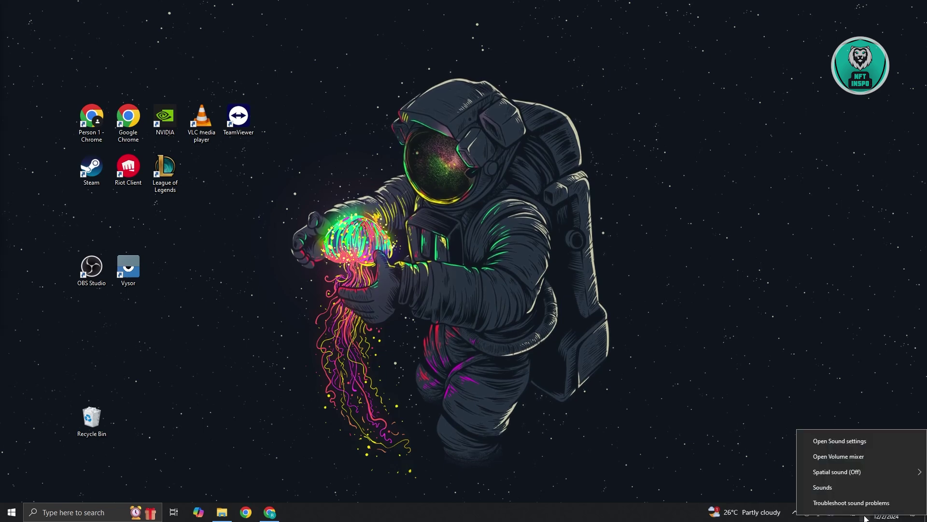
left_click(839, 487)
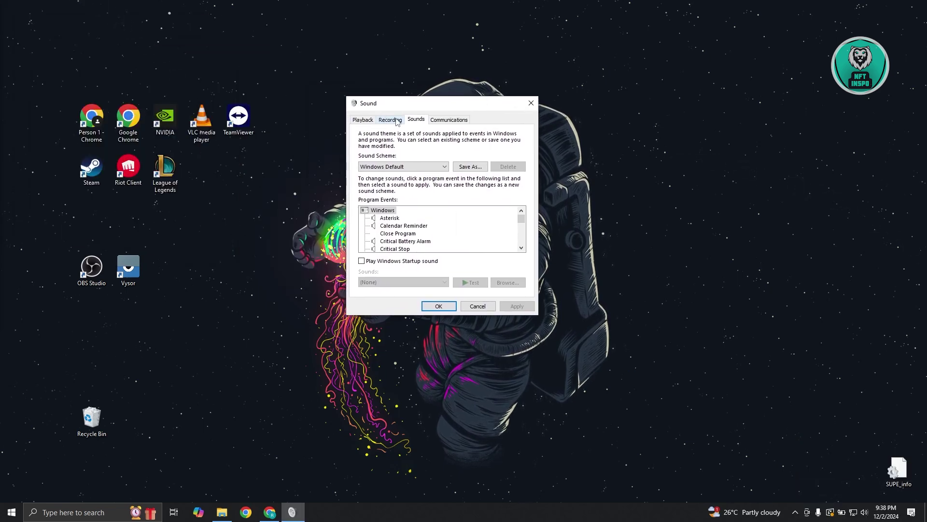
On the Recording tab, confirm DGM20 USB Microphone is the Default Device, then close Sound.
left_click(396, 120)
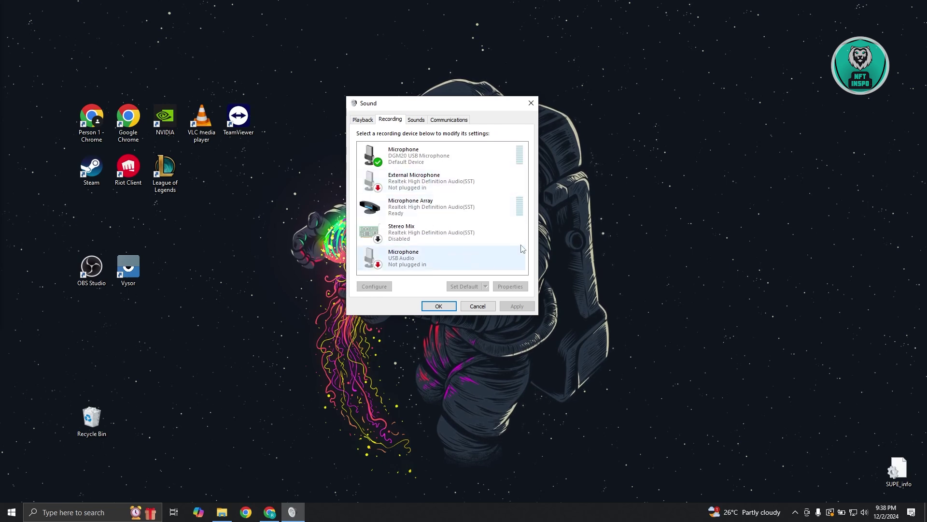
left_click(453, 155)
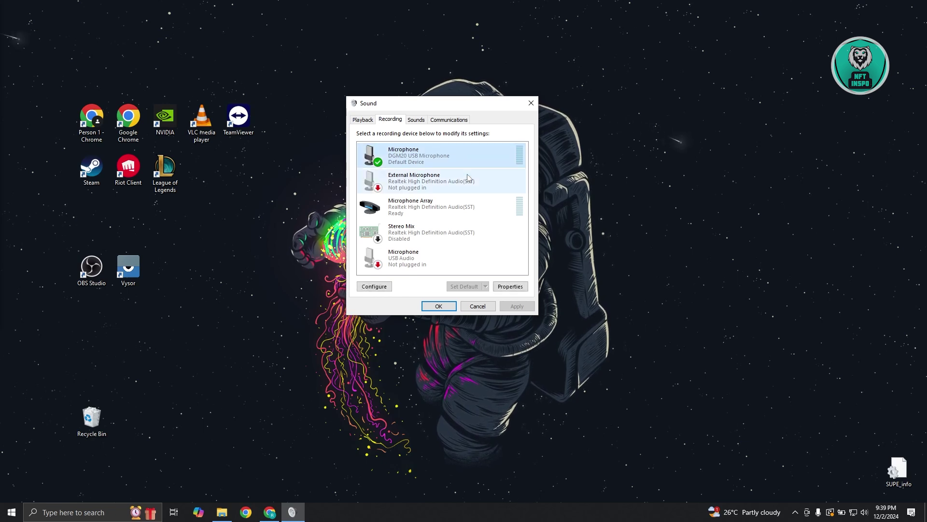
left_click(444, 186)
left_click(440, 215)
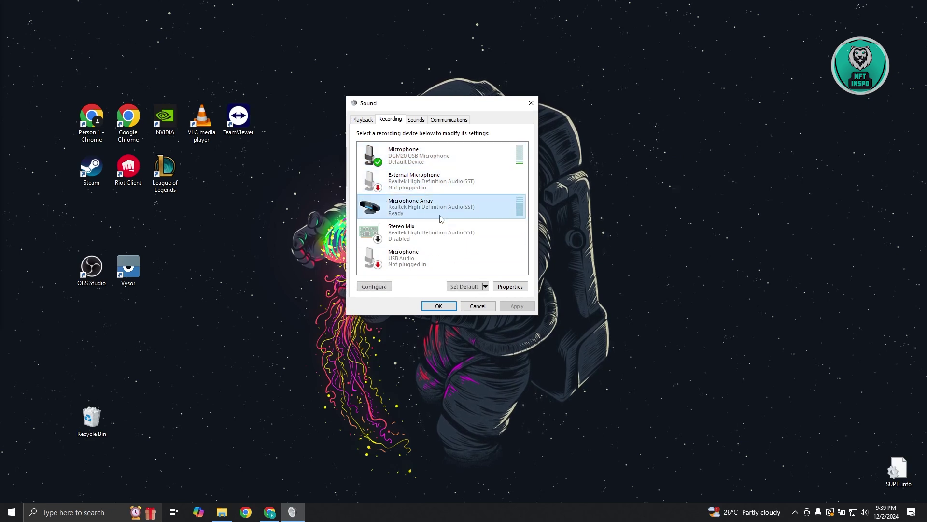
left_click(437, 161)
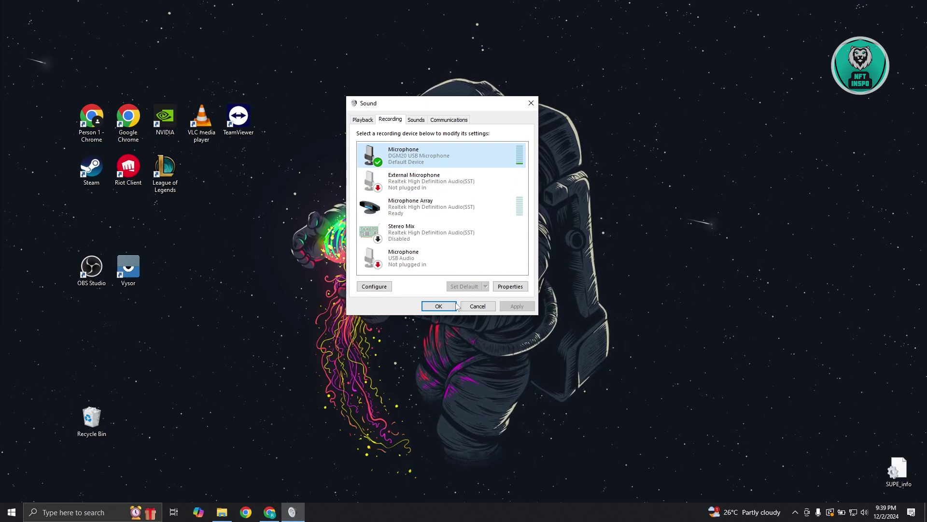
left_click(531, 104)
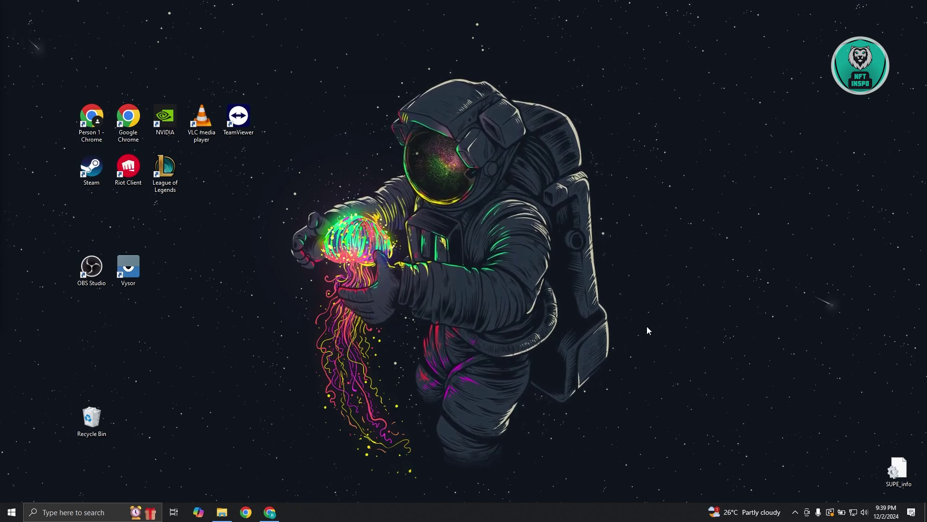
Search 'device' and launch Device Manager.
left_click(80, 512)
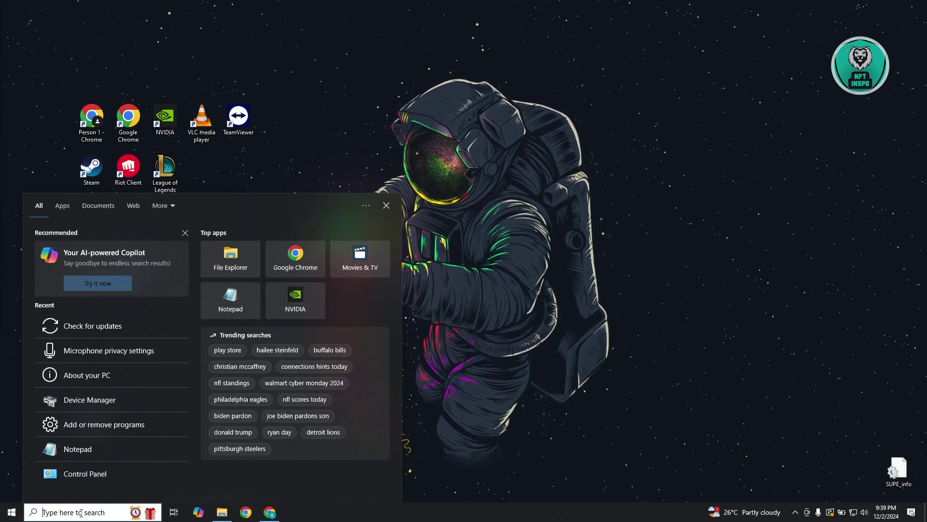
type("de")
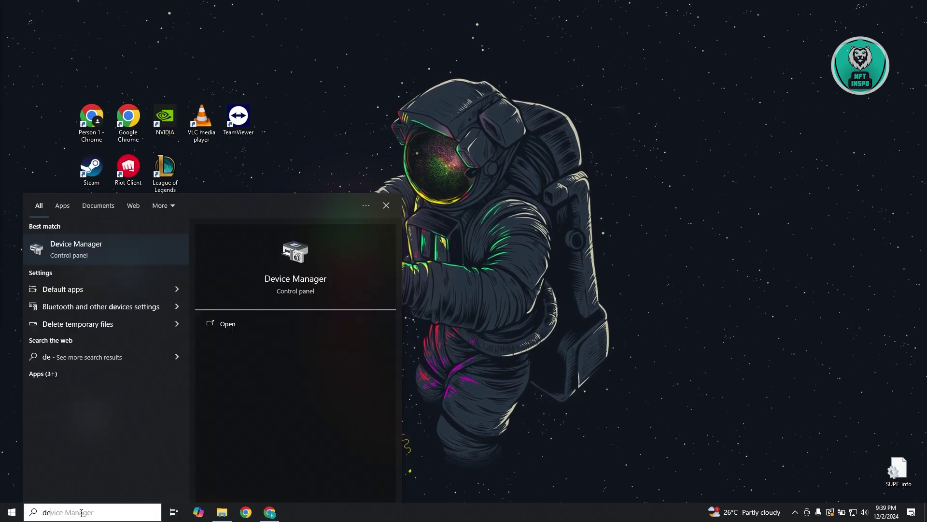
type("vice")
left_click(88, 248)
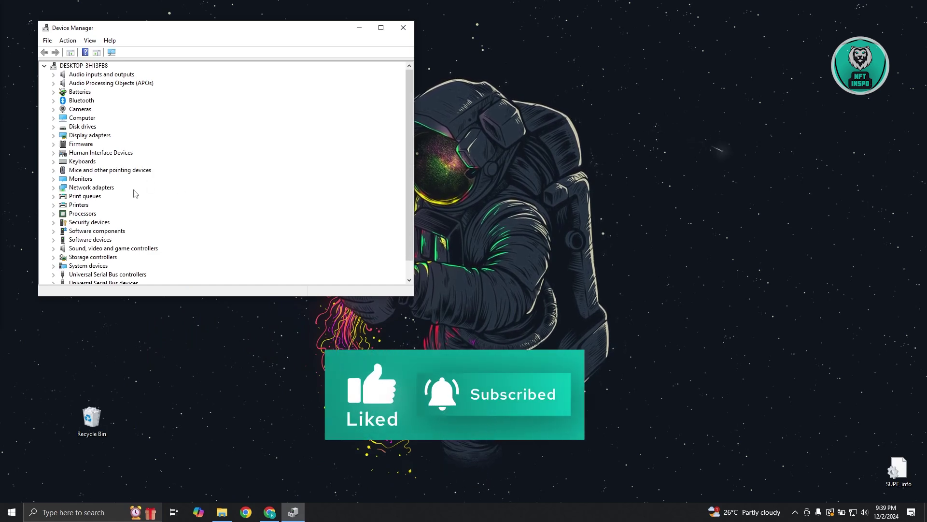
Auto-search drivers for the DGM20 USB Microphone, confirm the best driver is installed, and close Device Manager.
left_click(54, 75)
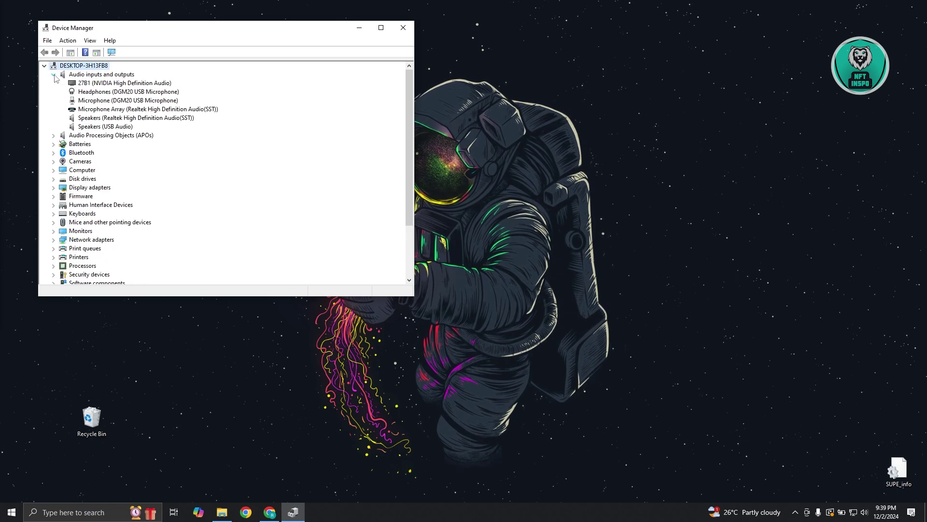
left_click(101, 101)
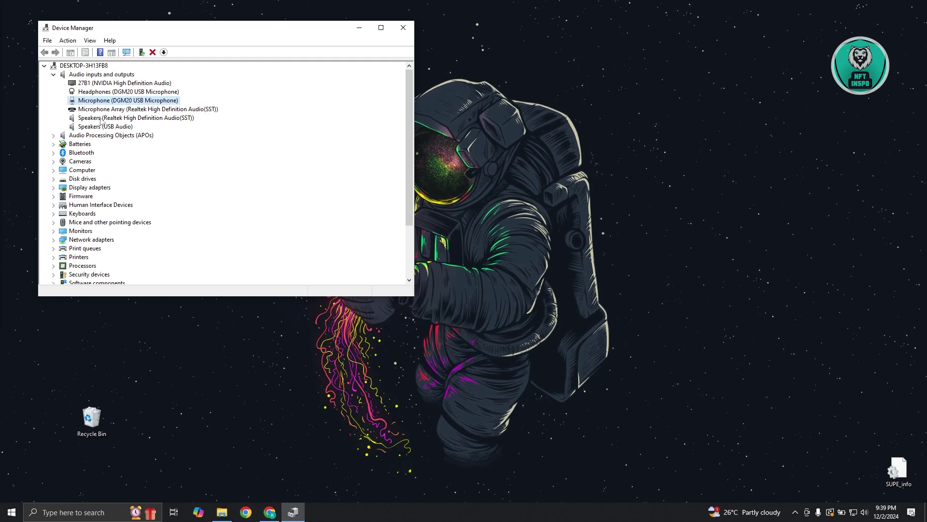
right_click(101, 106)
right_click(101, 101)
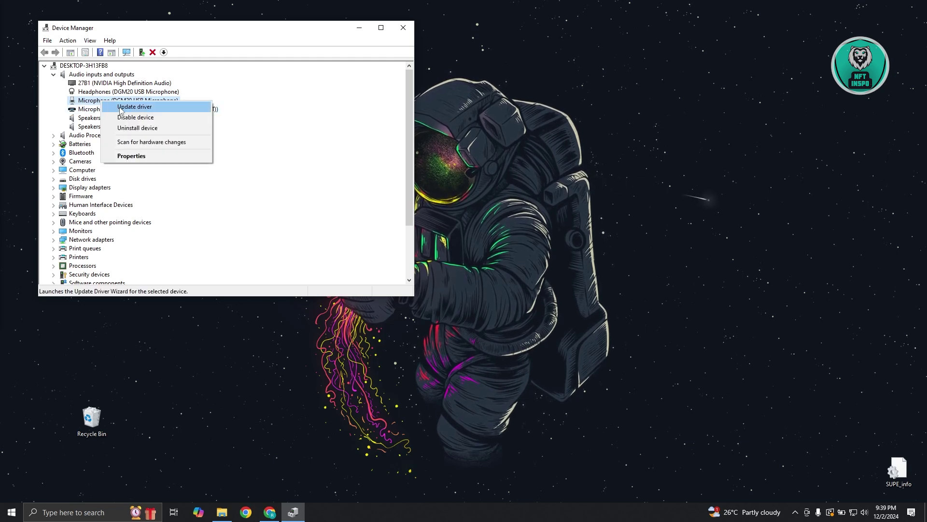
left_click(121, 111)
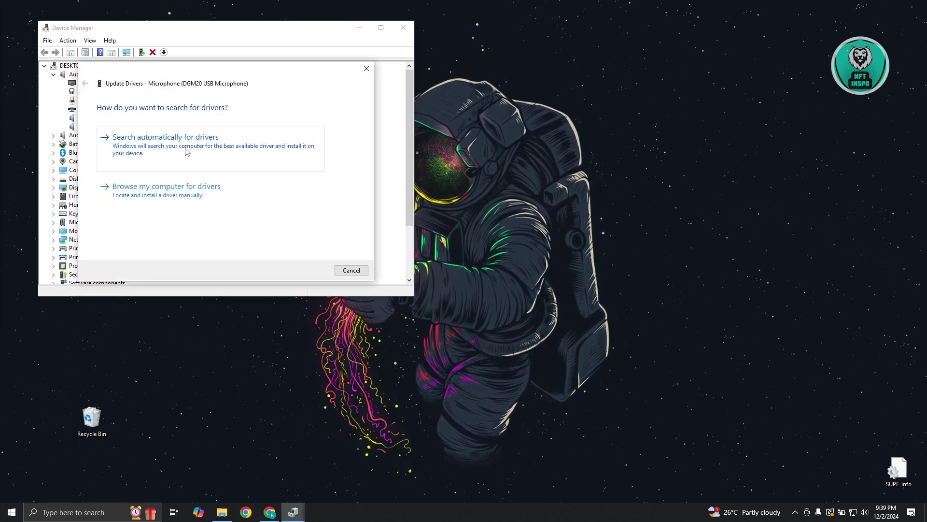
left_click(187, 151)
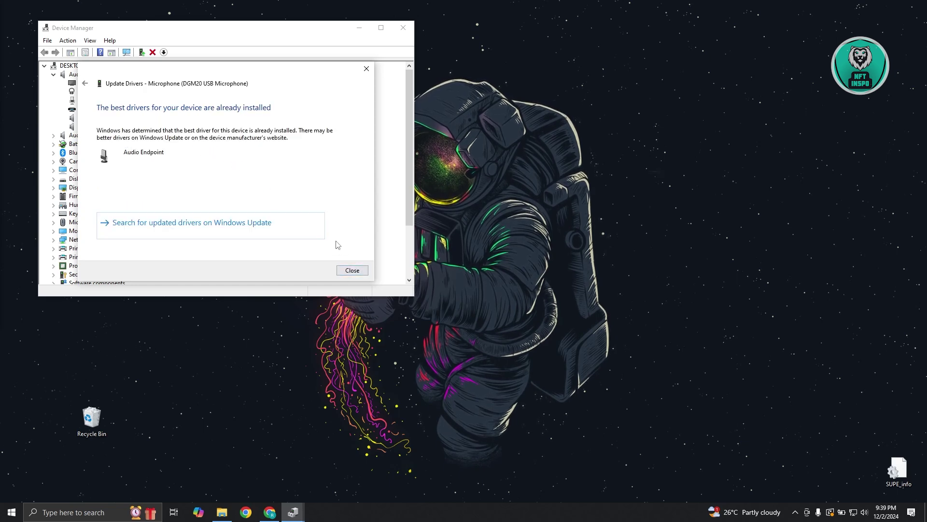
left_click(352, 271)
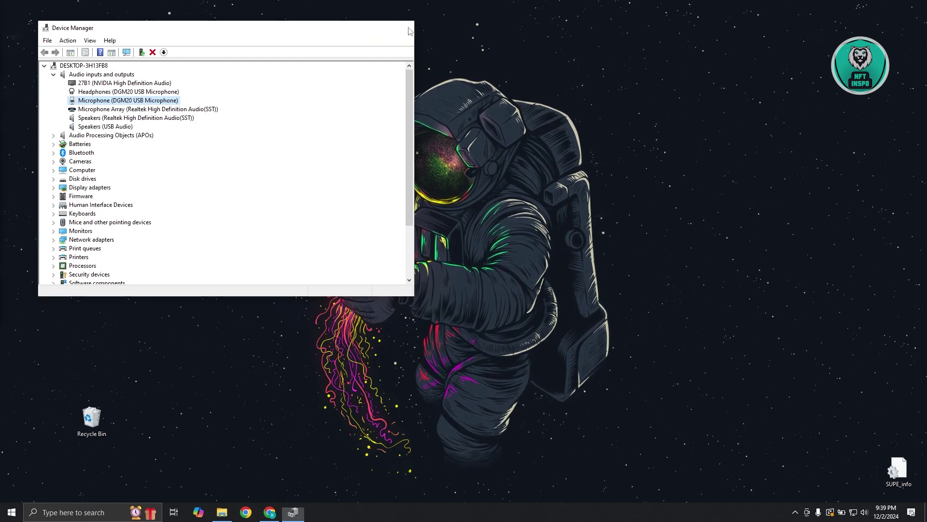
left_click(409, 31)
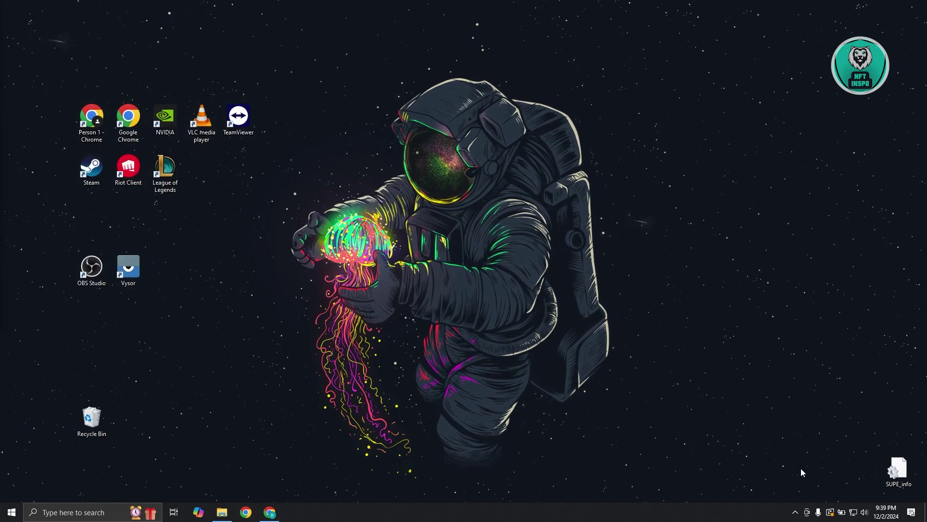
Reopen Sound and open the default USB microphone's Properties from the Recording tab.
right_click(863, 516)
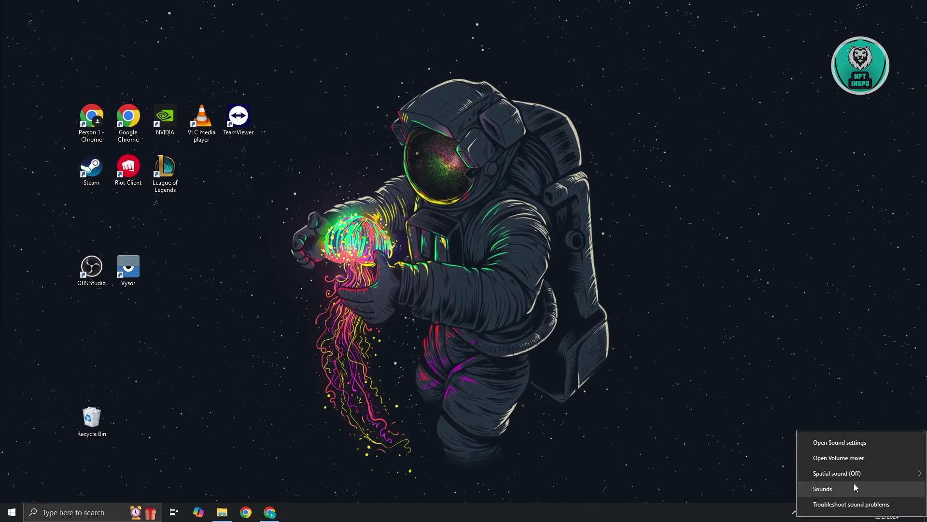
left_click(854, 487)
left_click(98, 73)
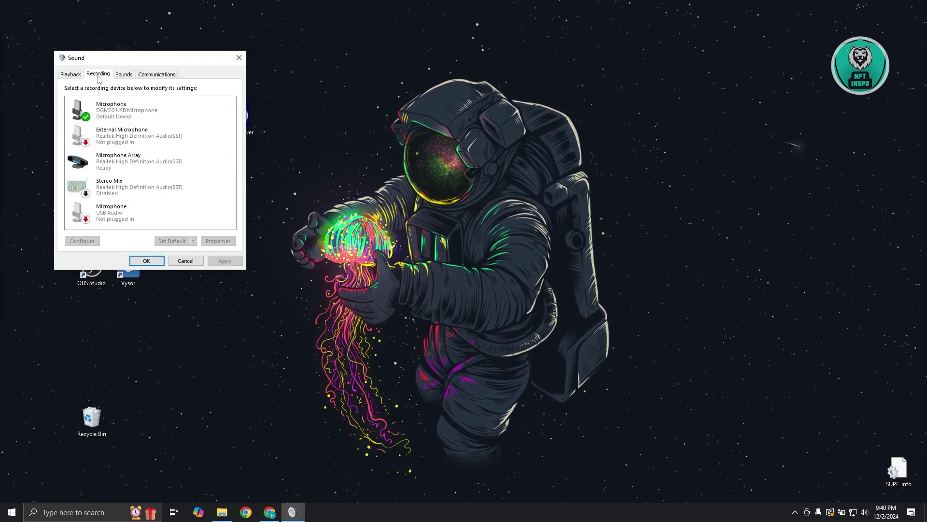
left_click(127, 116)
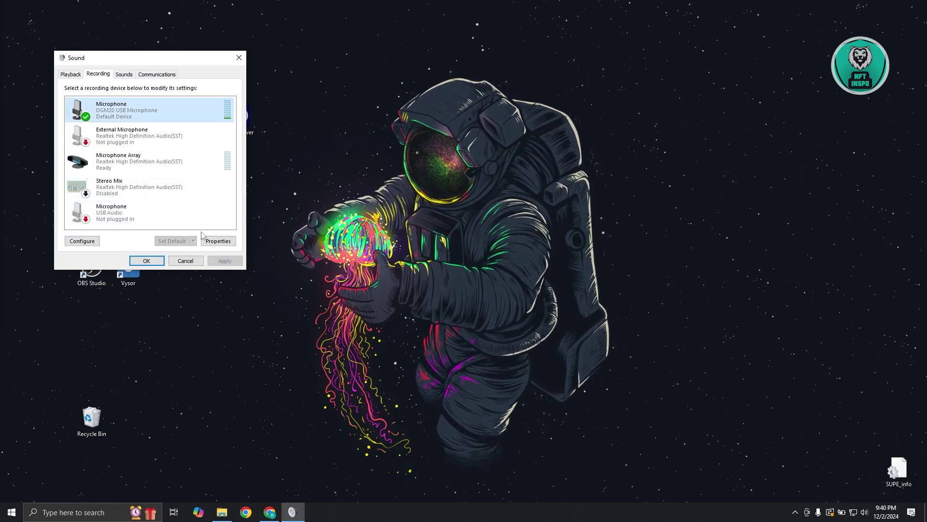
left_click(218, 241)
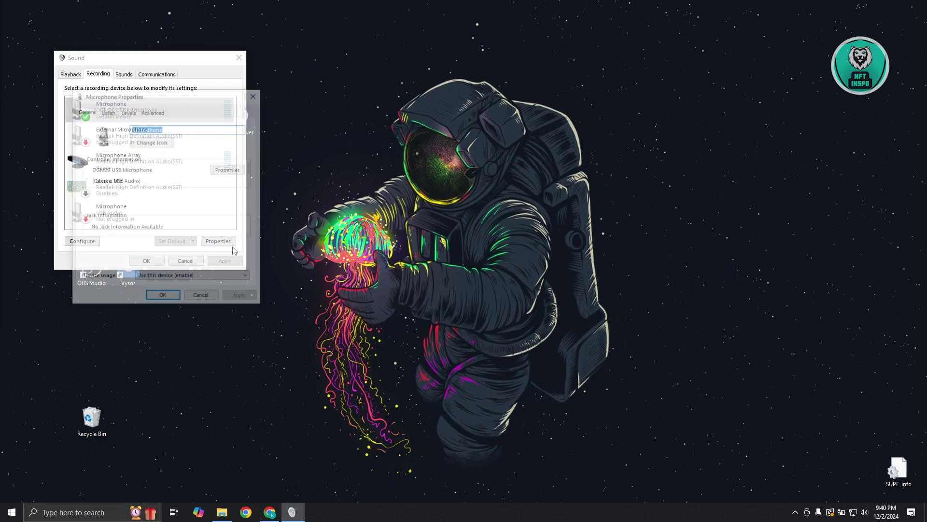
Verify mic level 100 and 48000 Hz Studio Quality format, then close both dialogs.
left_click(117, 112)
left_click(126, 113)
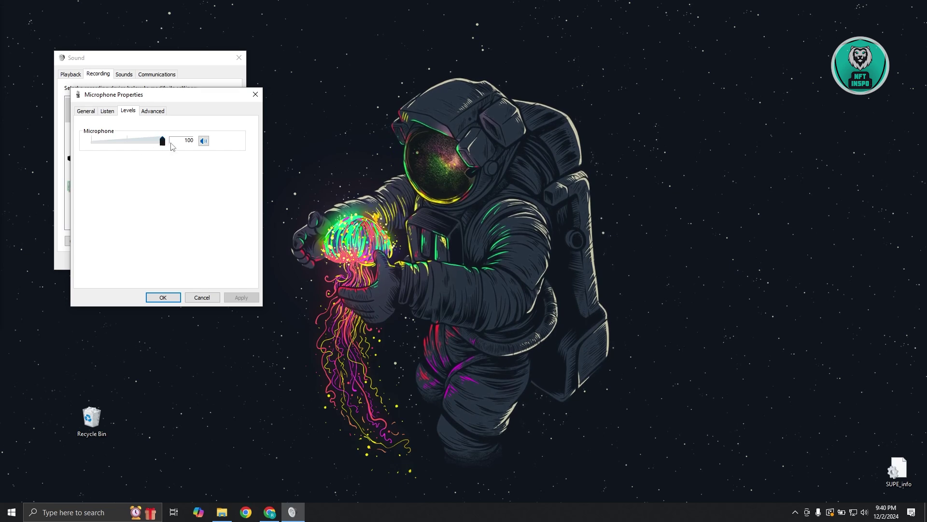
left_click(153, 111)
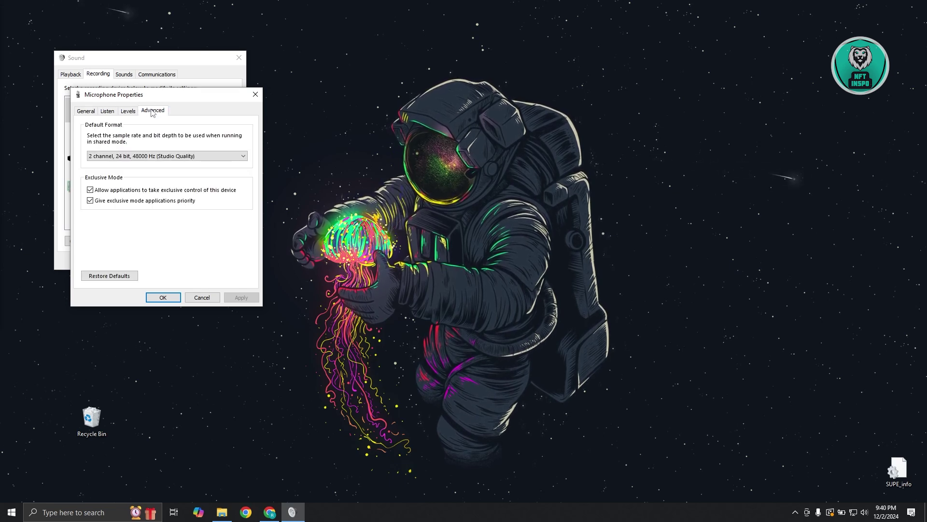
left_click(254, 96)
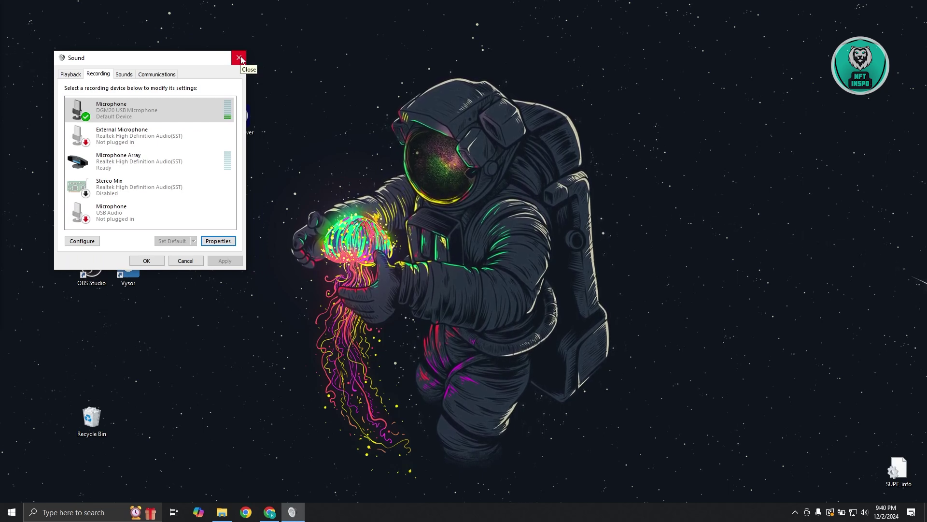
left_click(240, 57)
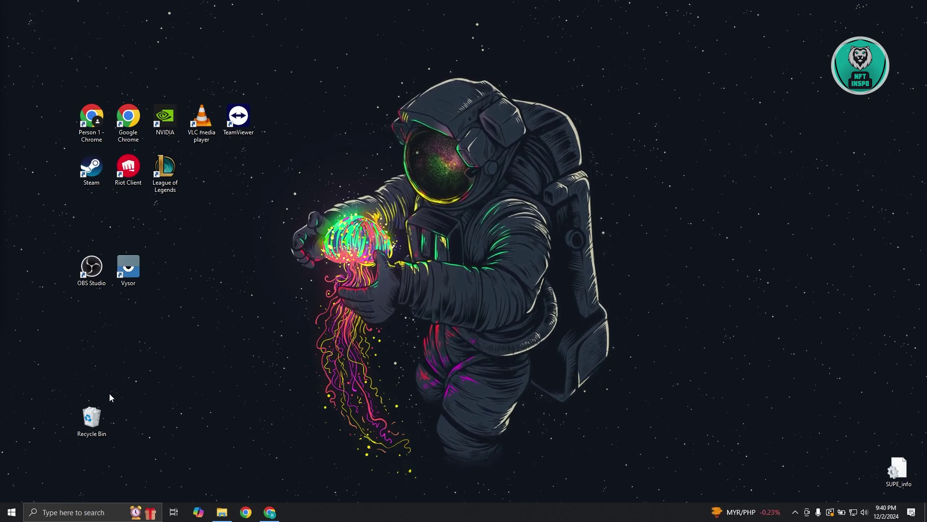
Download lghub_installer.exe (55.3 MB) from Logitech's G HUB page in Chrome and check it finished.
left_click(270, 512)
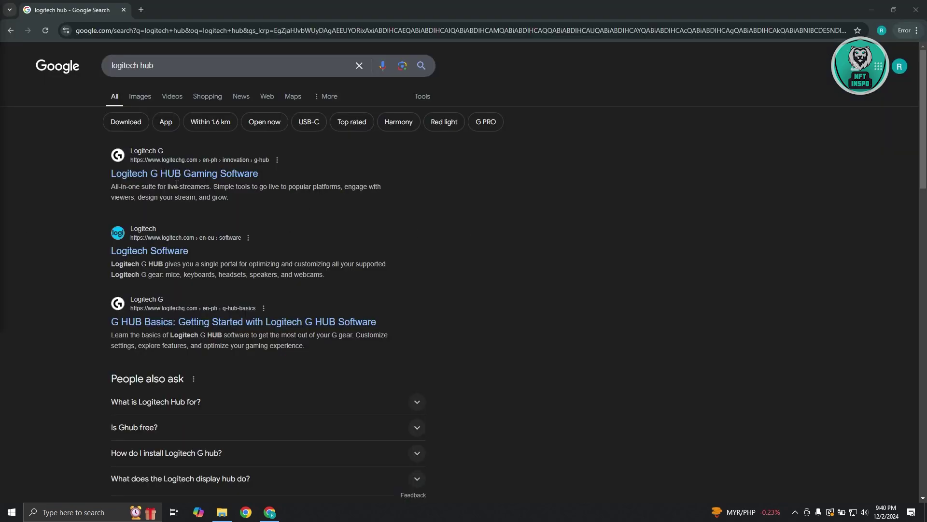
left_click(198, 175)
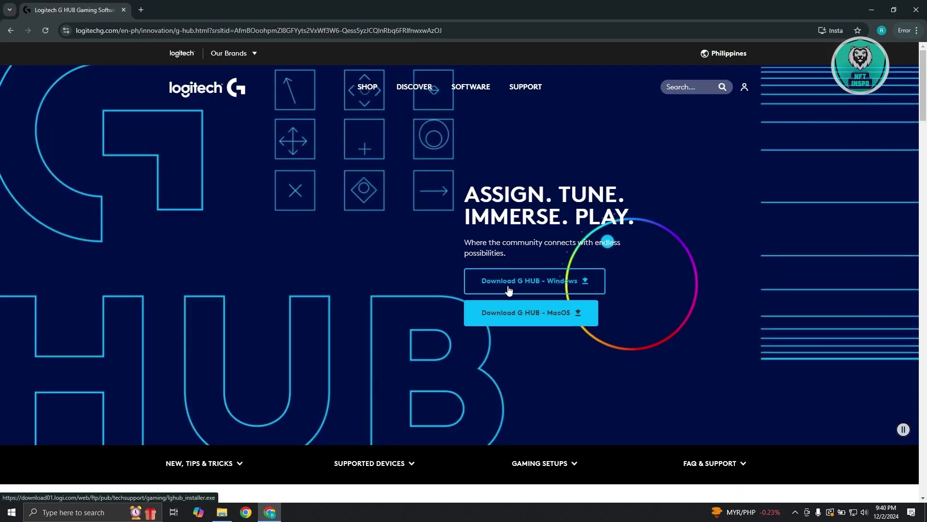
left_click(531, 285)
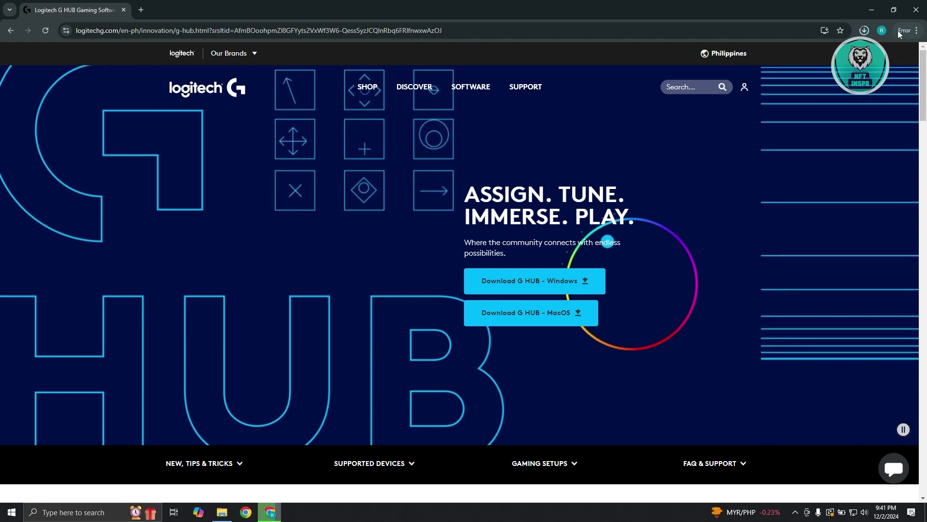
left_click(863, 30)
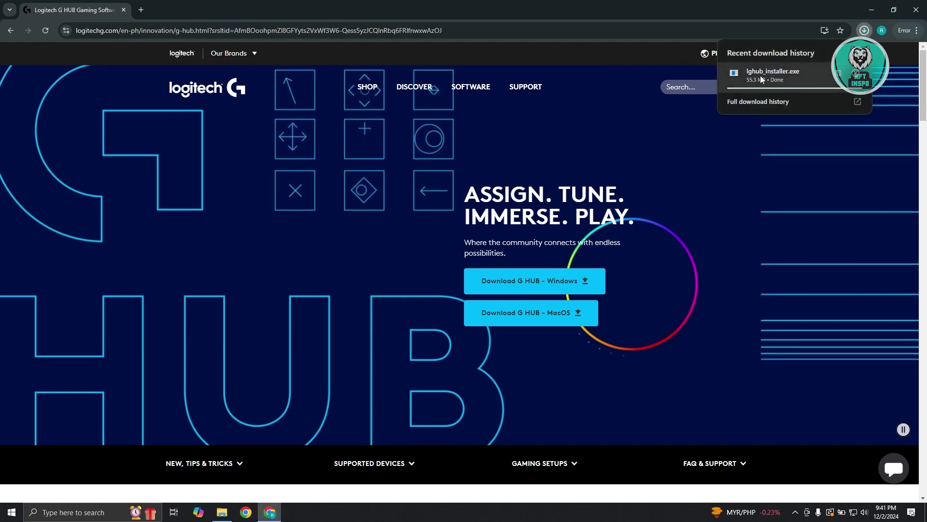